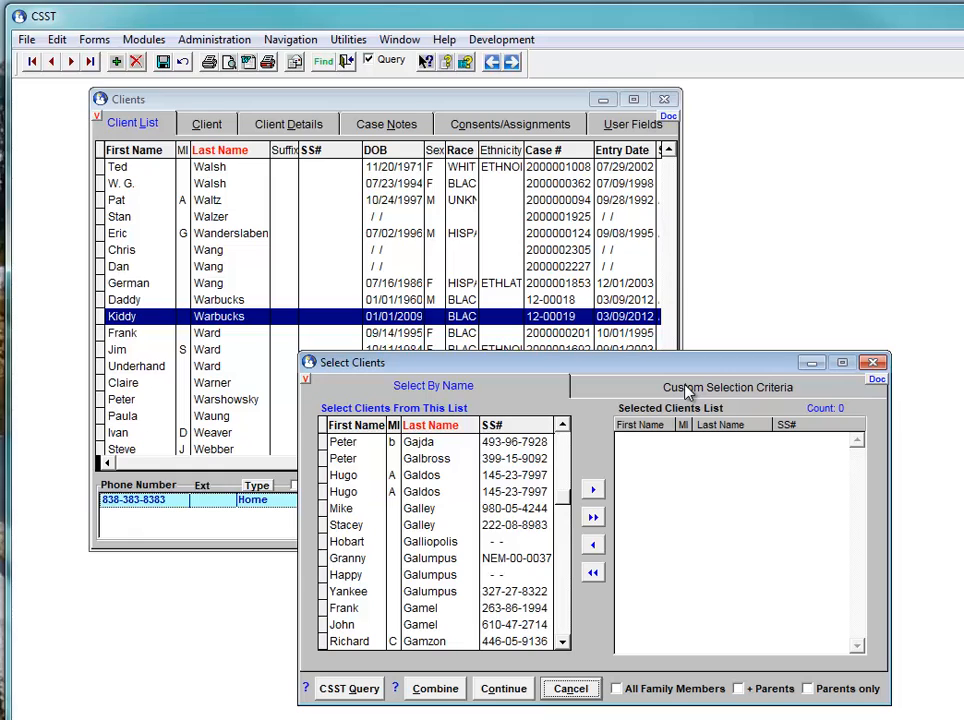
- Clear the old custom selection criteria and add the criterion Head of Household in Clients is LIKE Yes
click(688, 390)
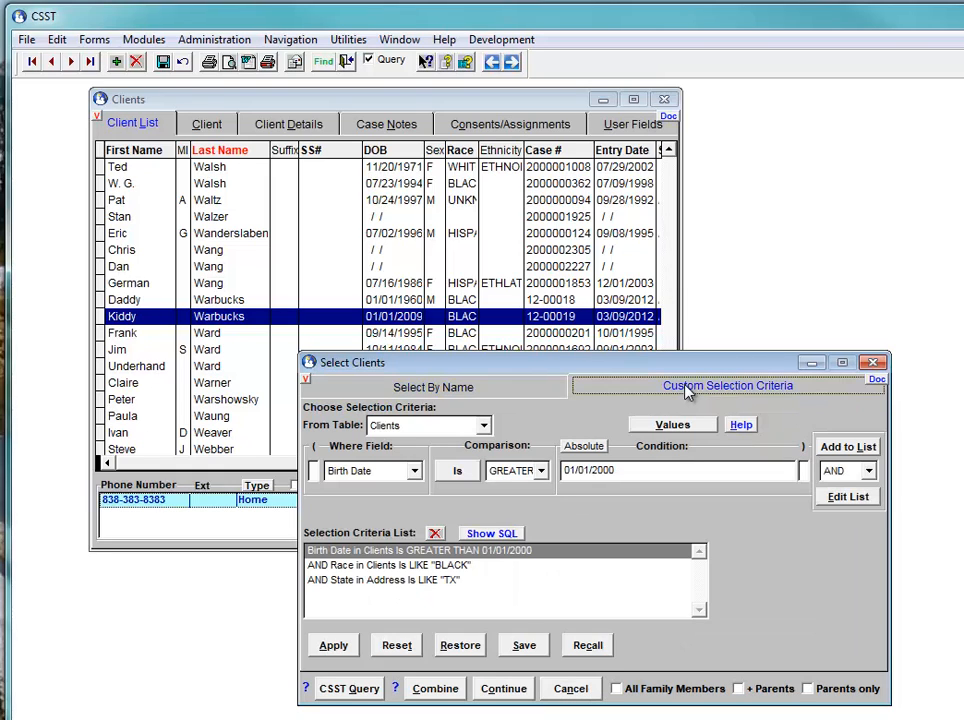
click(399, 646)
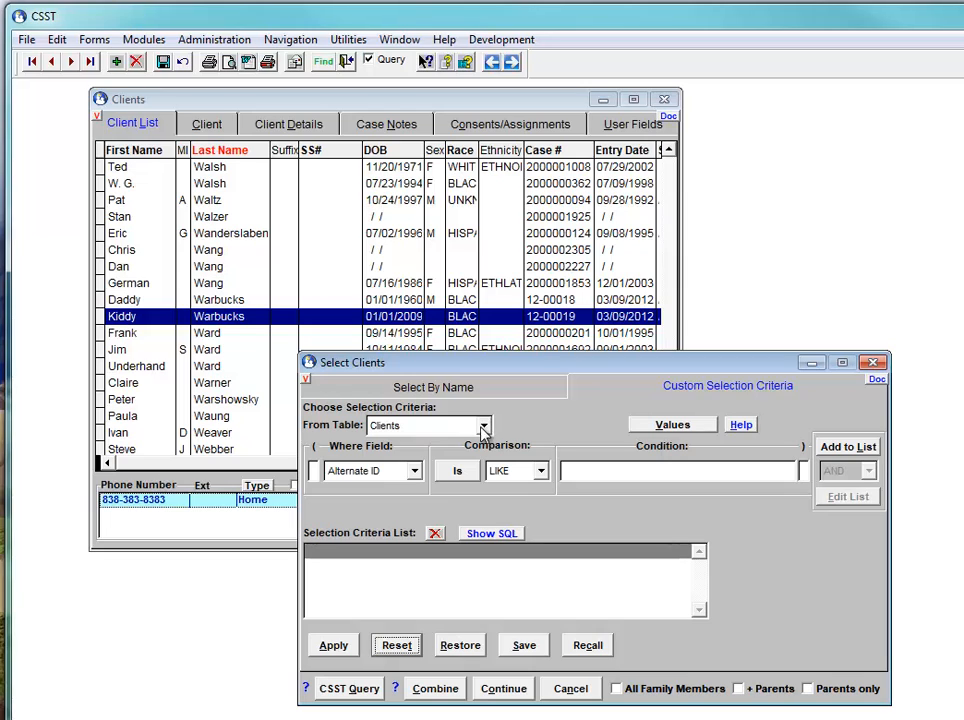
click(413, 474)
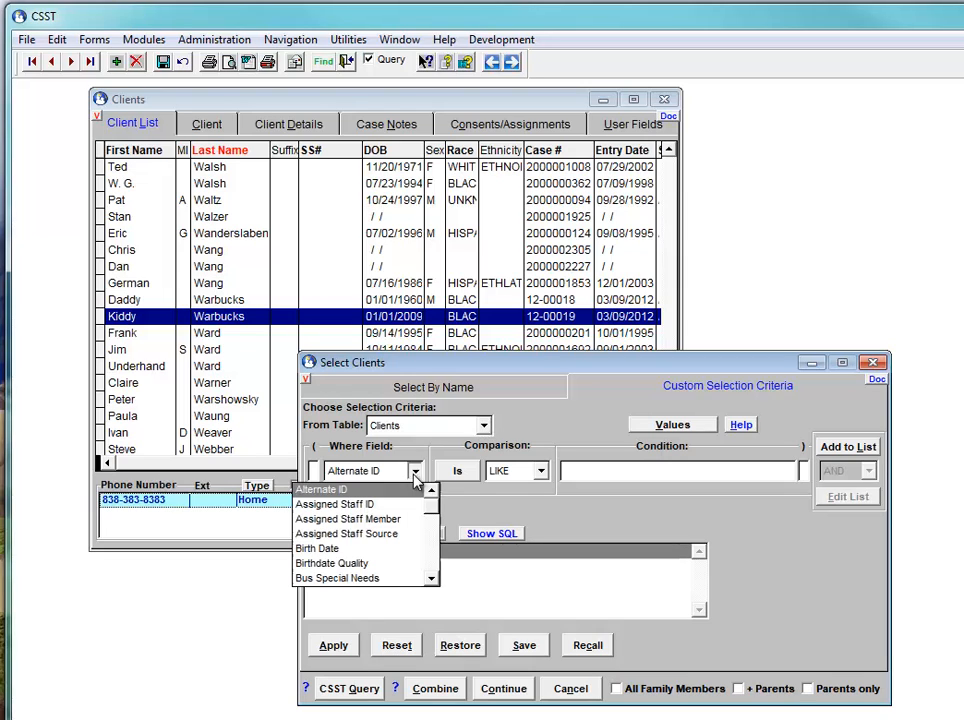
text(he)
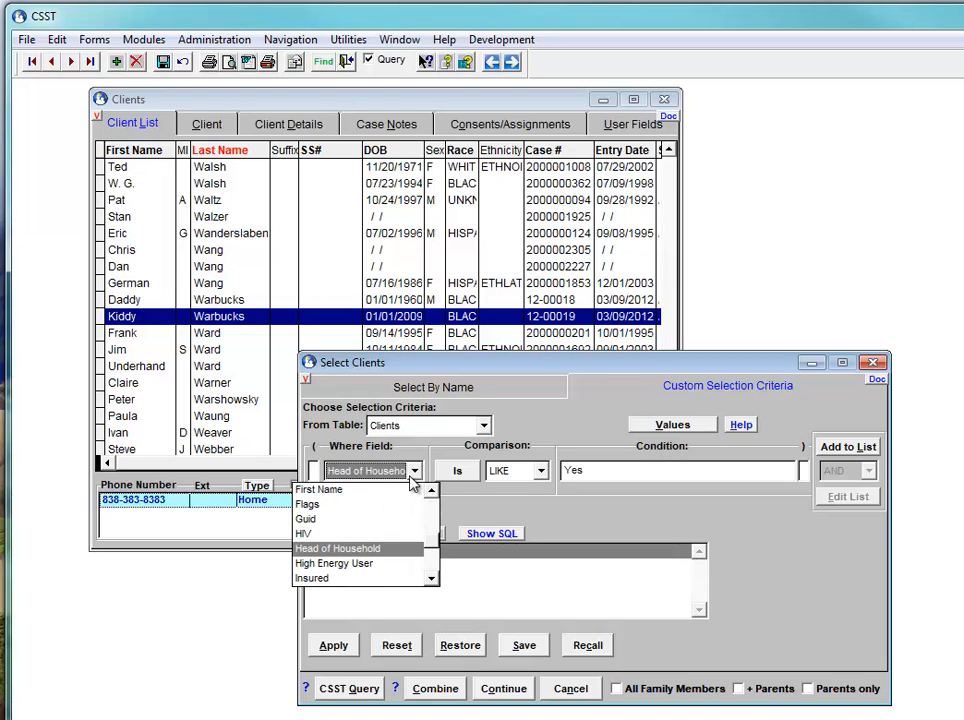
key(Return)
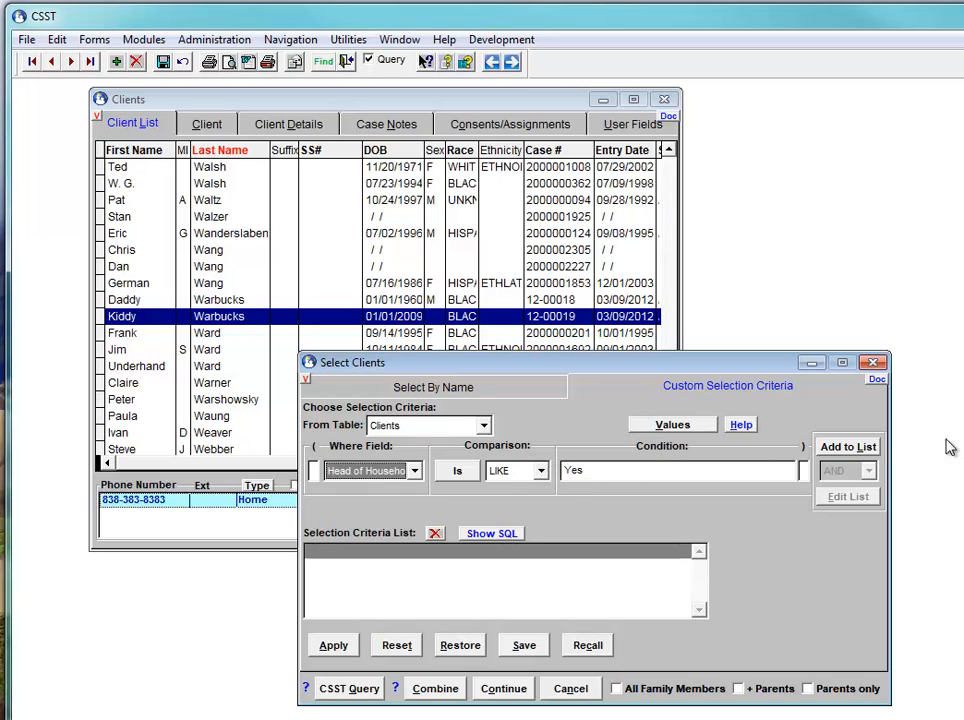
click(848, 447)
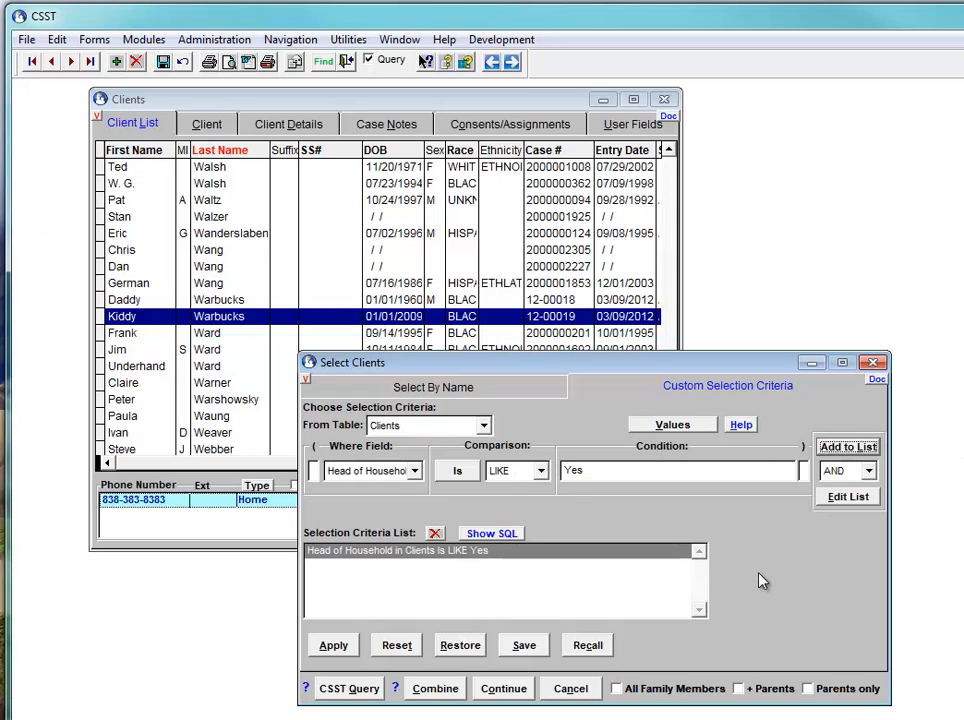
- Apply the criterion to the client selection and save it as a selection set titled "Head of Household"
click(330, 647)
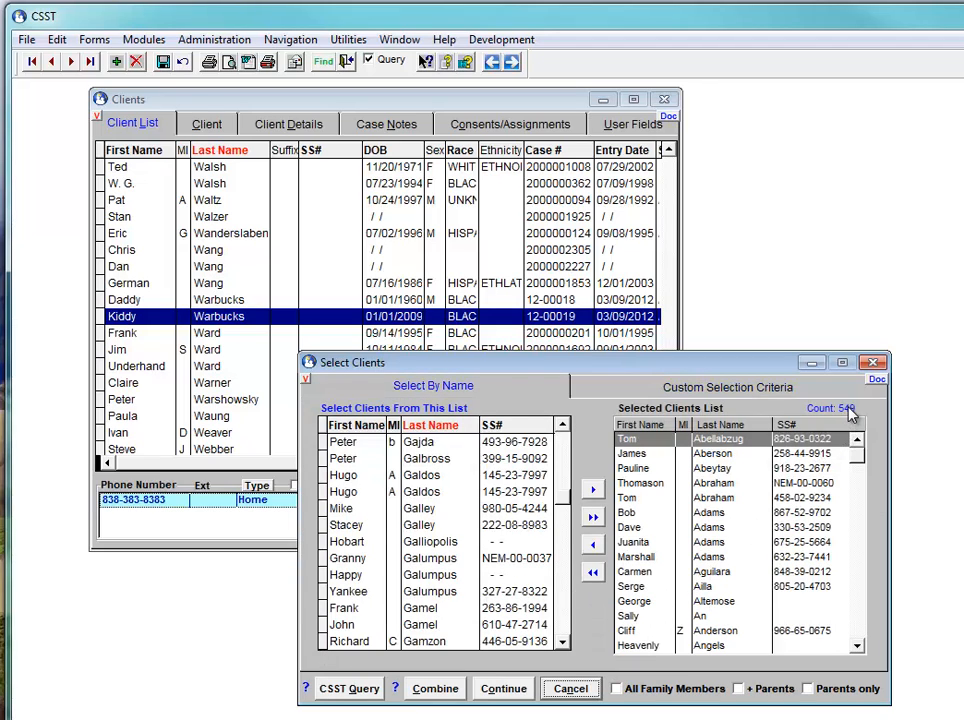
click(658, 397)
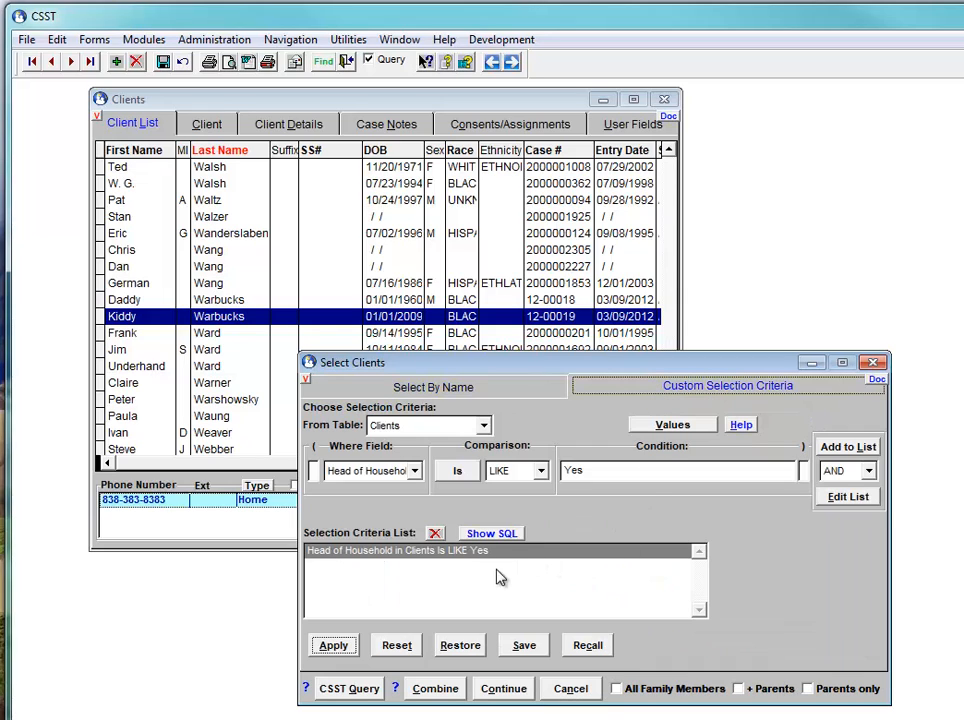
click(522, 648)
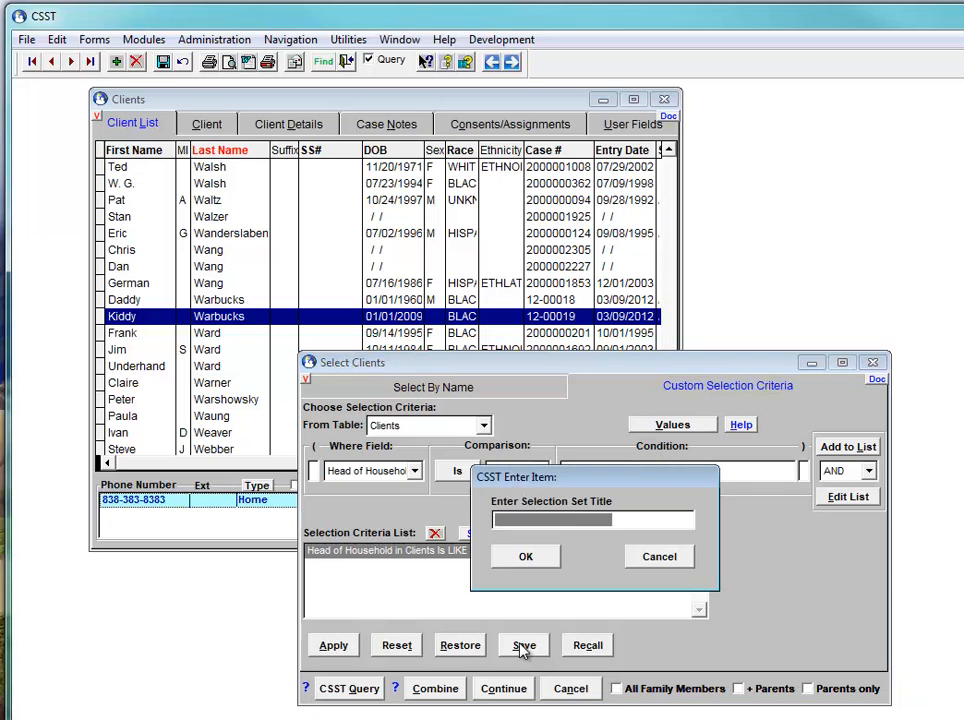
text(H)
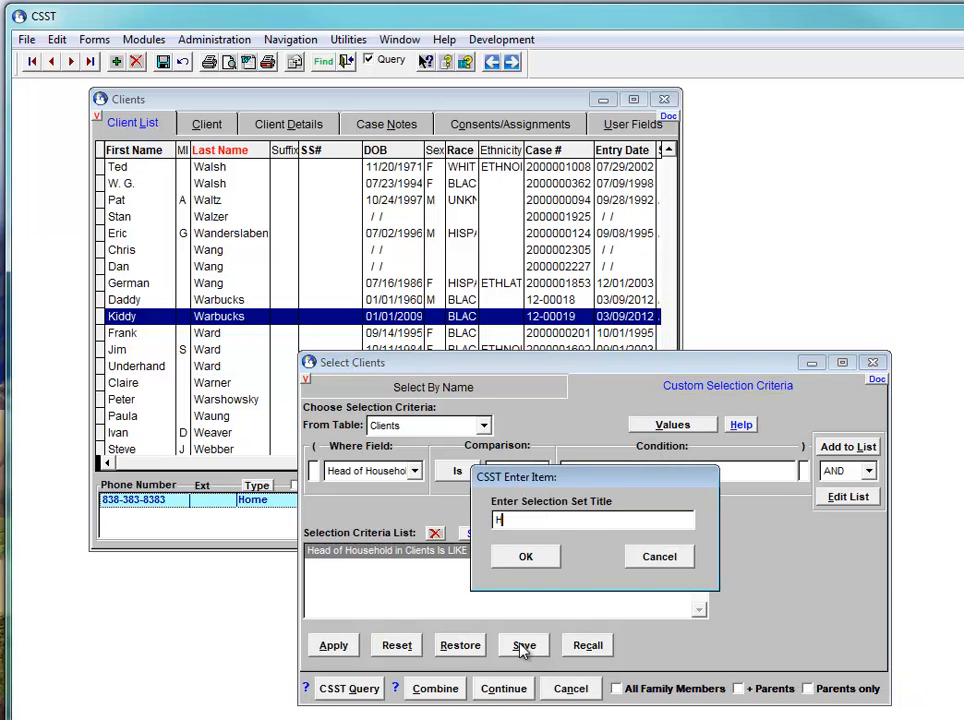
text(ead of Household)
click(530, 560)
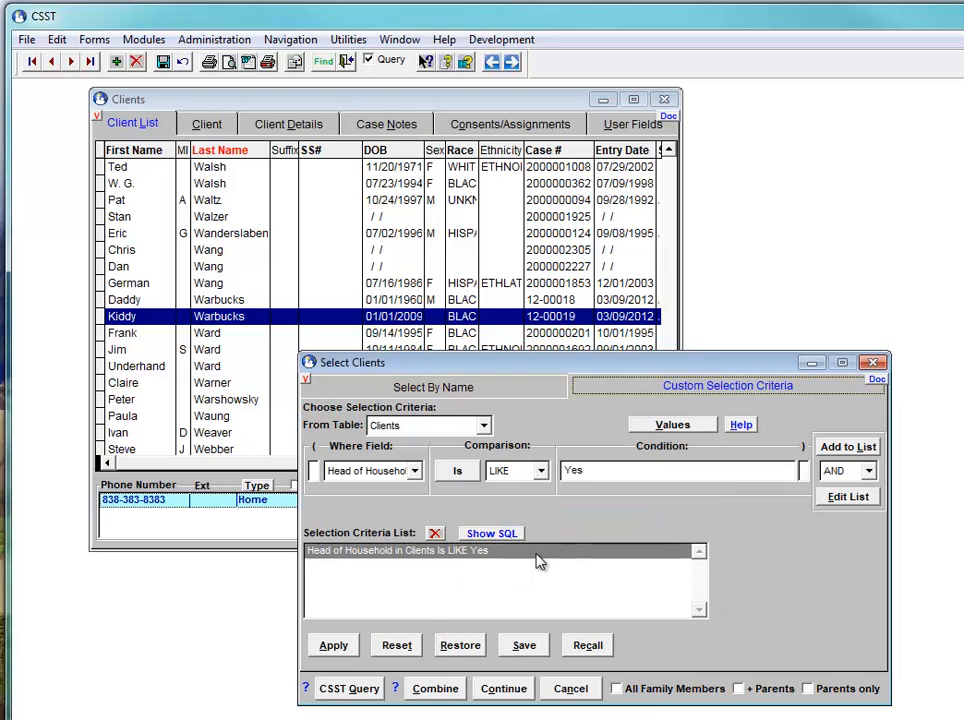
- Filter the client list by the Head of Household criterion and clear that filter again
click(330, 648)
click(499, 692)
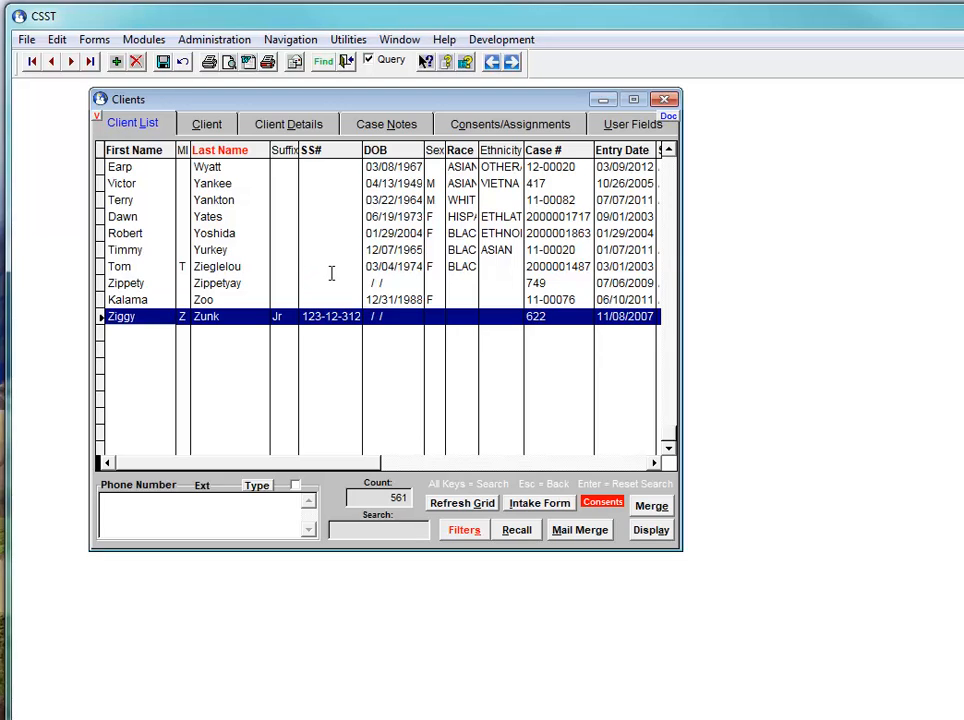
click(468, 537)
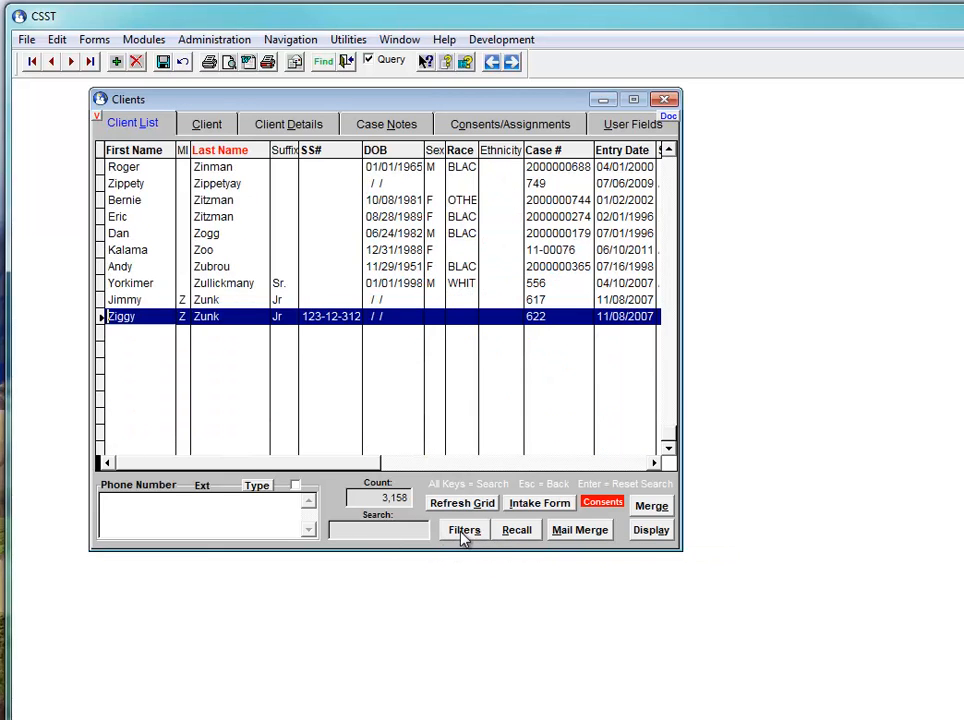
- Start a new client filter by clearing the custom criteria and choosing Decimal Age as the field
click(463, 538)
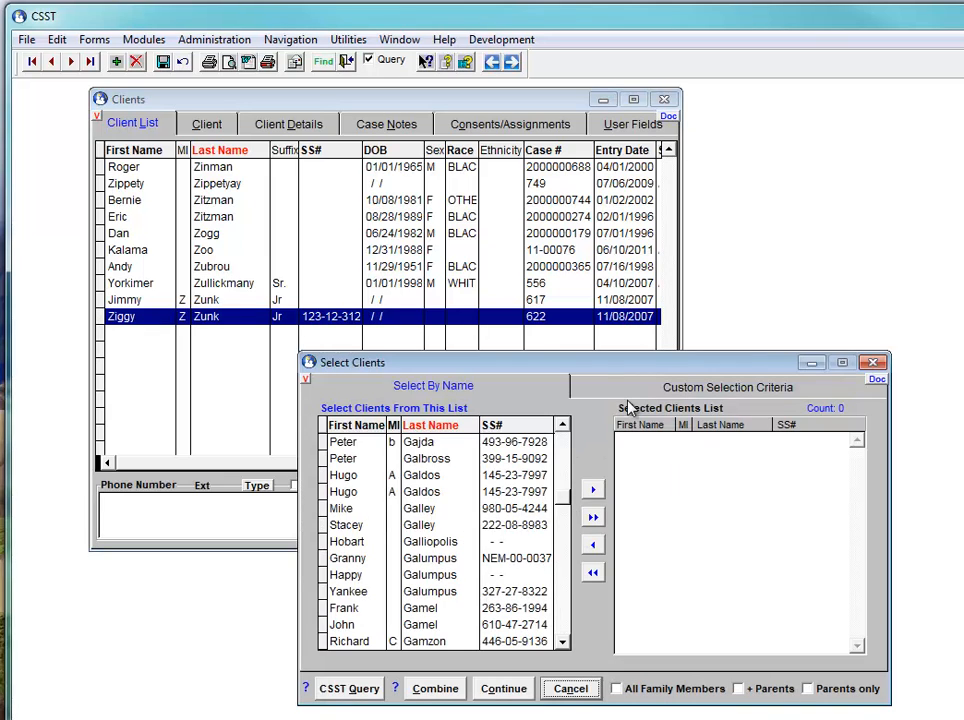
click(575, 441)
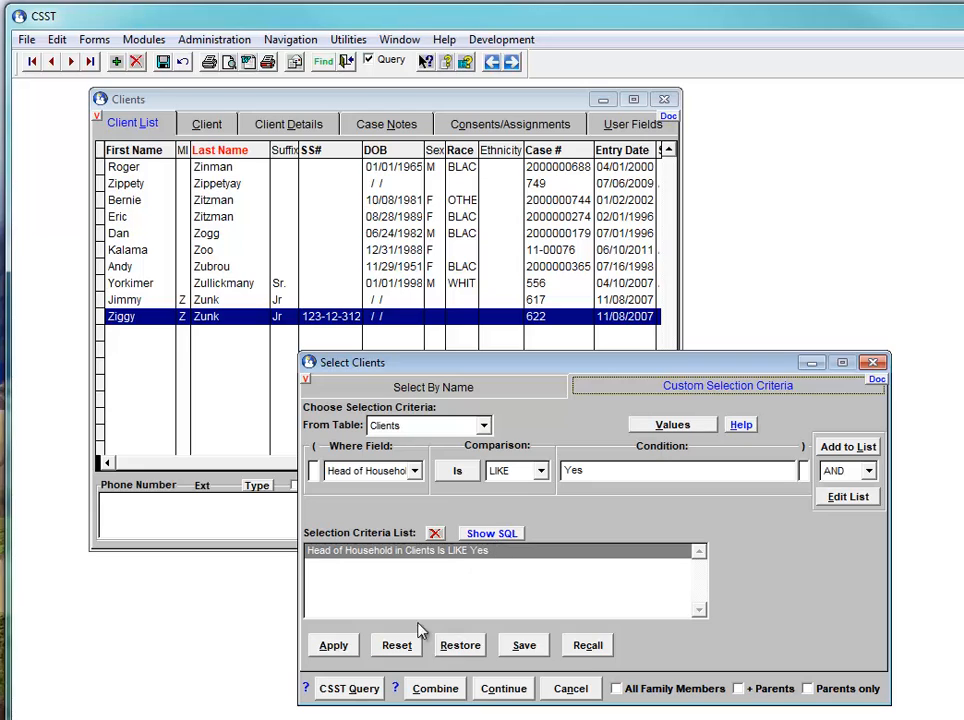
click(397, 647)
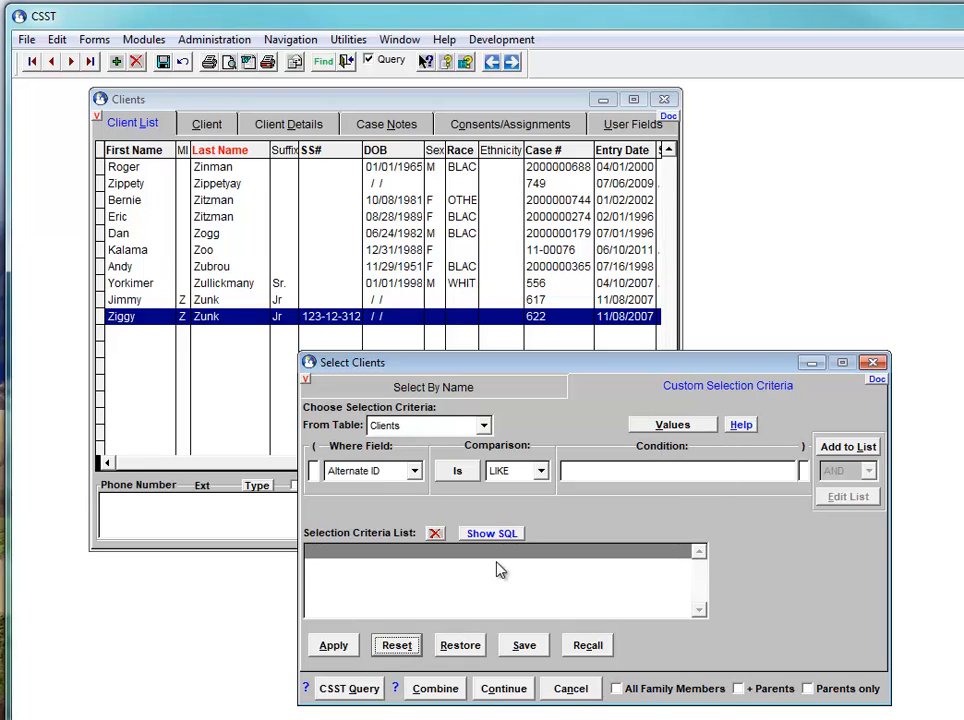
click(419, 477)
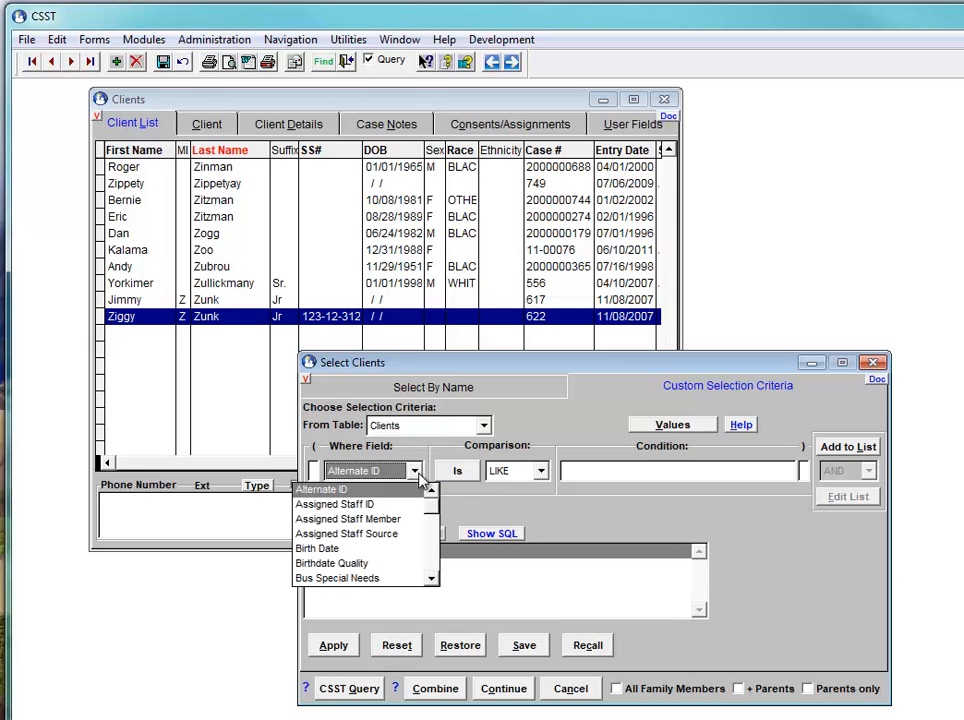
text(de)
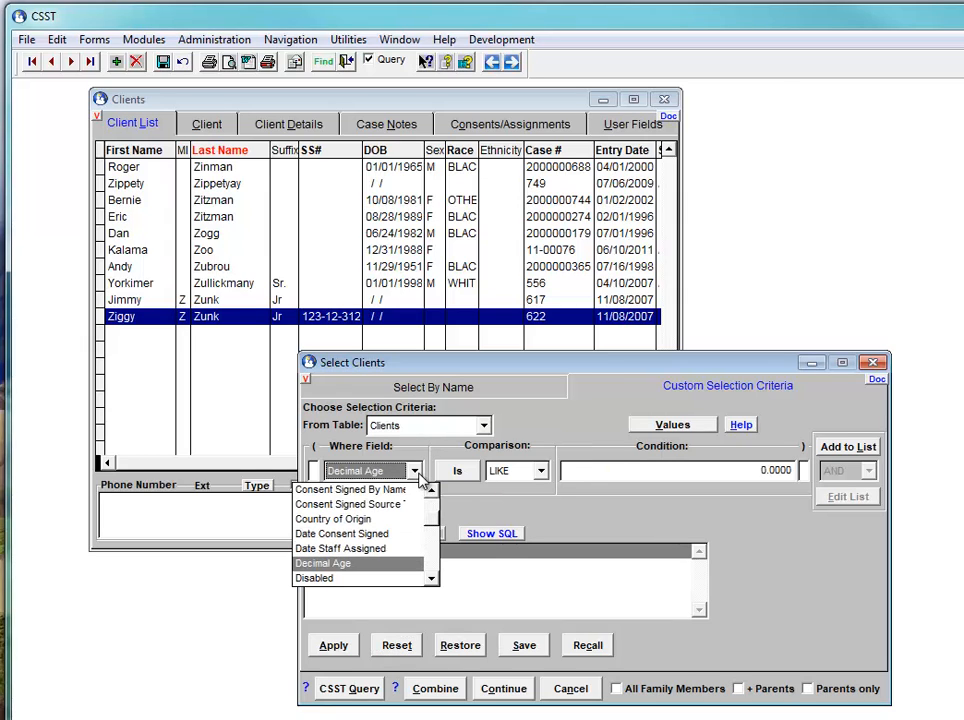
click(358, 565)
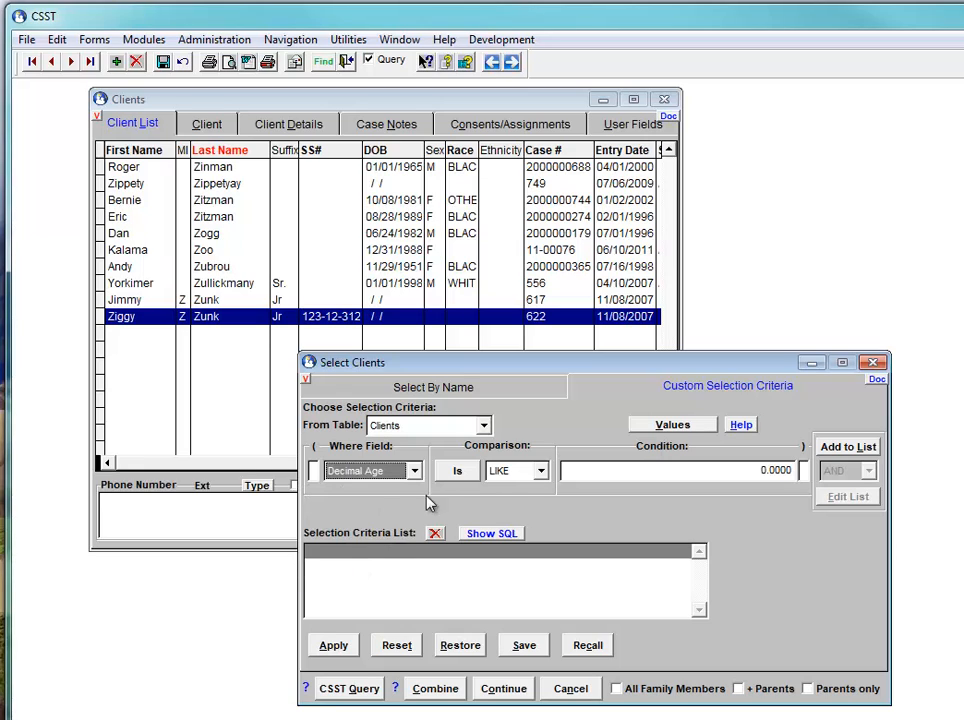
- Set the Decimal Age comparison to BETWEEN 2 and 5 and add it to the selection criteria list
click(541, 472)
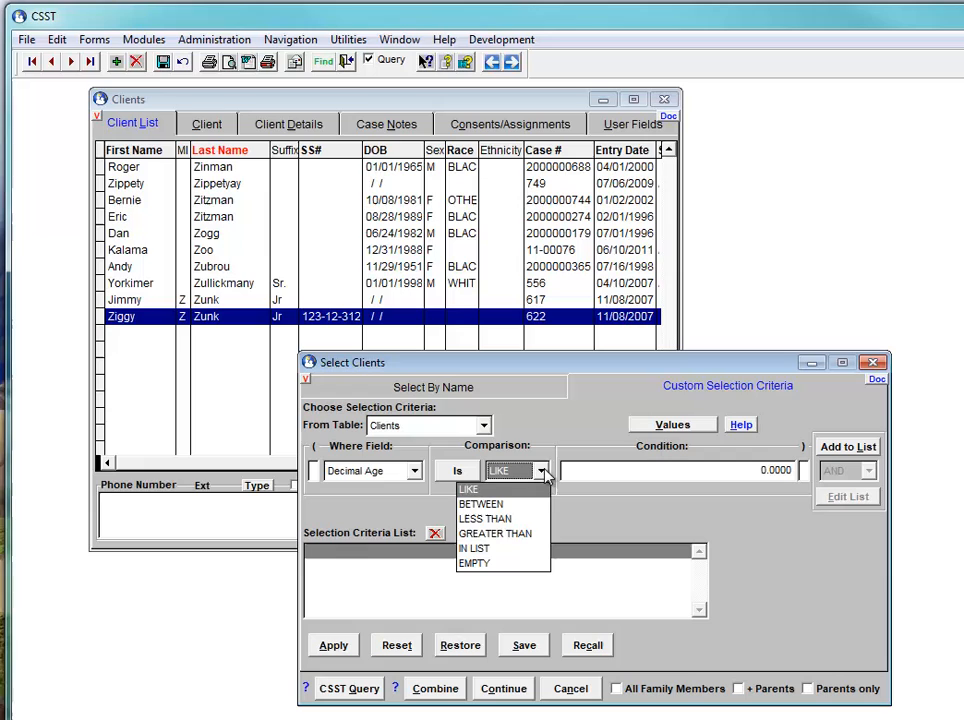
click(499, 507)
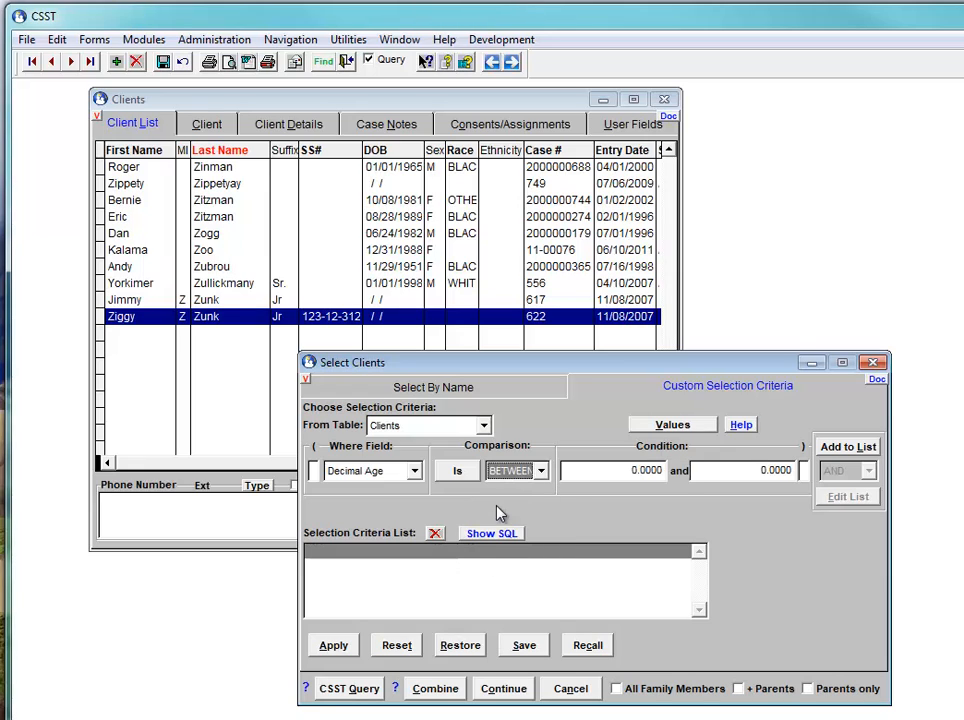
click(628, 470)
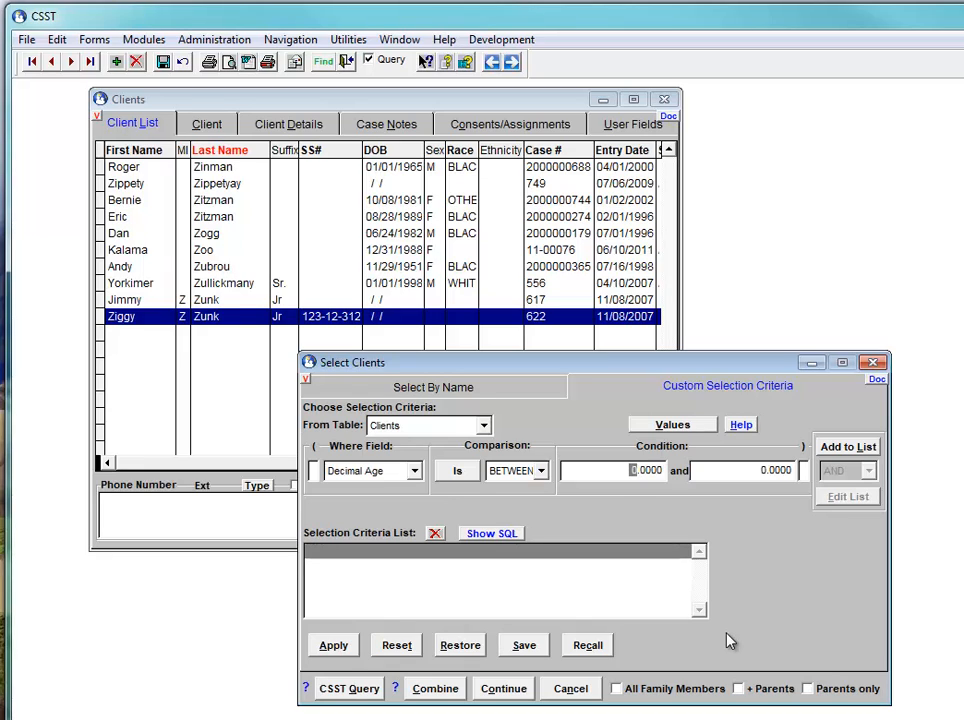
text(2)
click(760, 470)
click(864, 449)
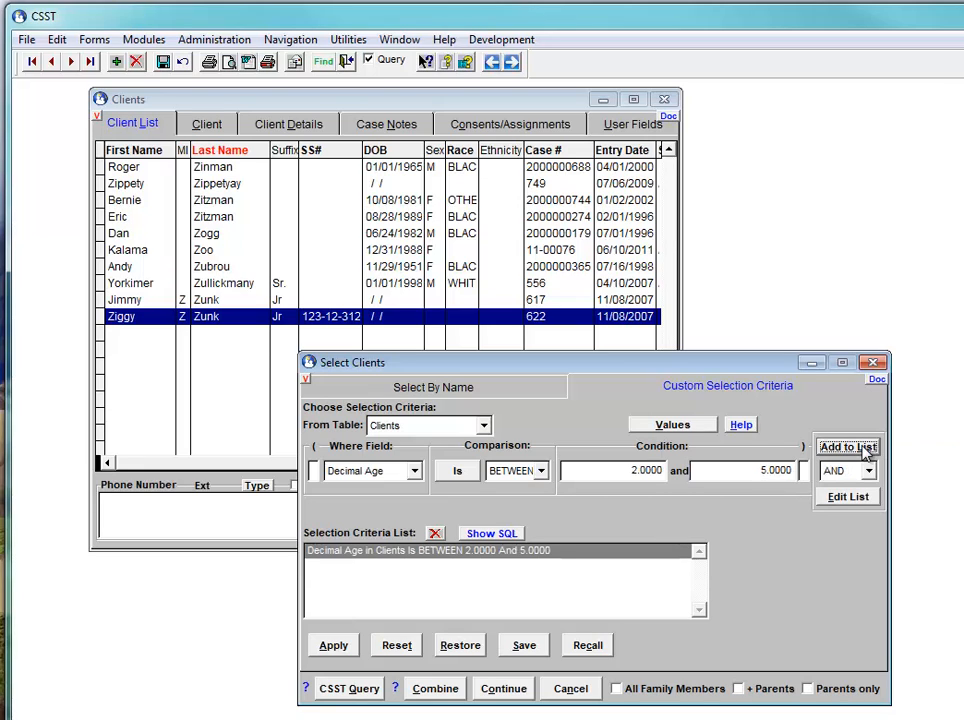
- Apply the age criterion and extend the selected clients with all their family members
click(335, 646)
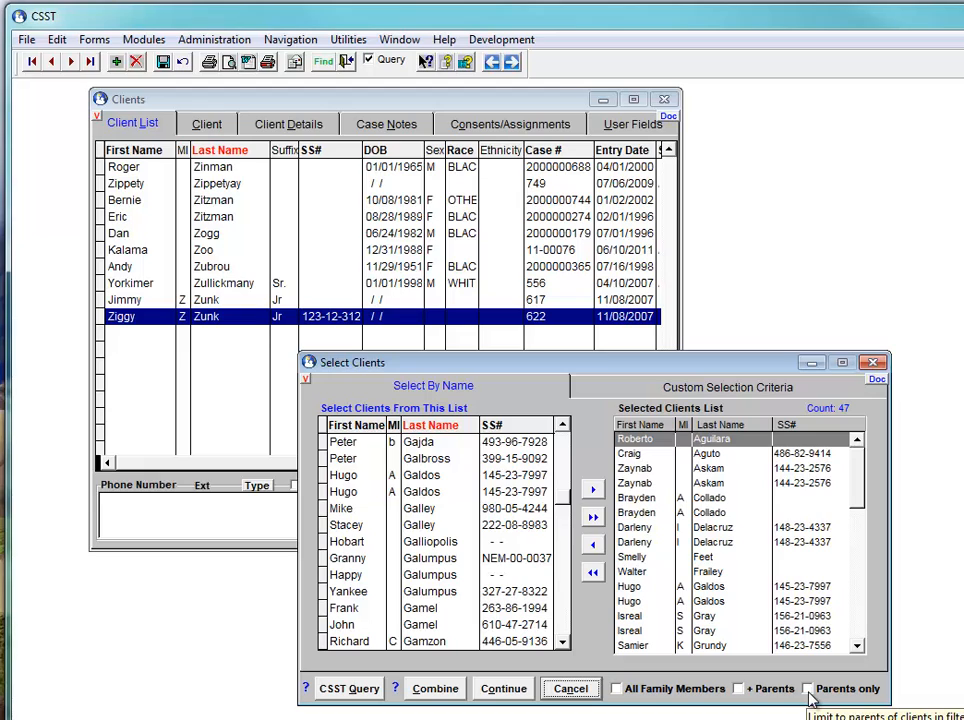
click(617, 689)
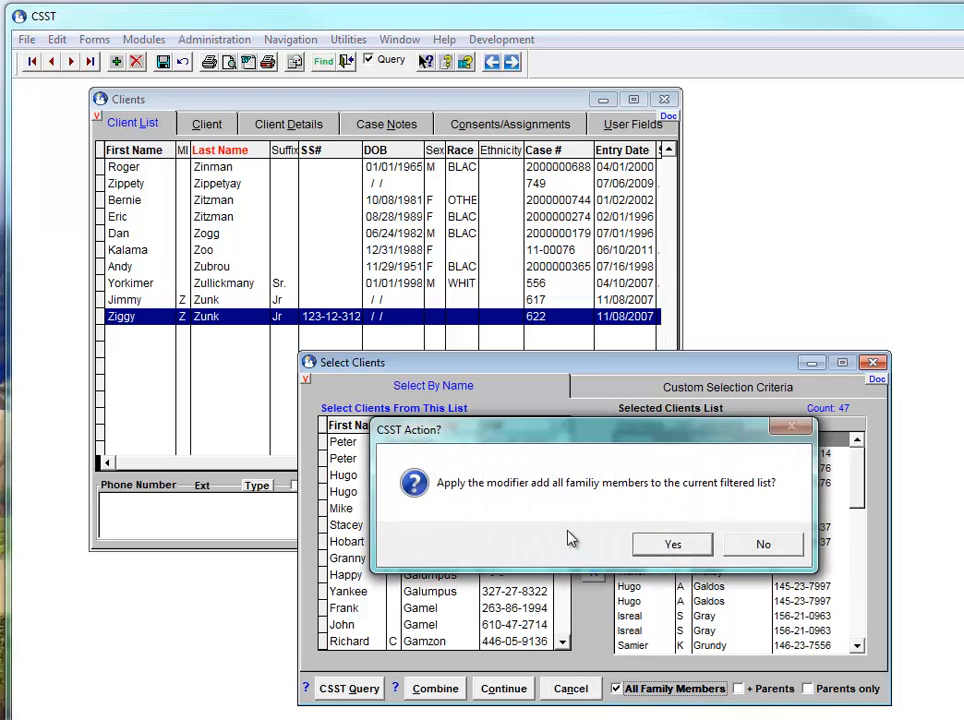
click(672, 552)
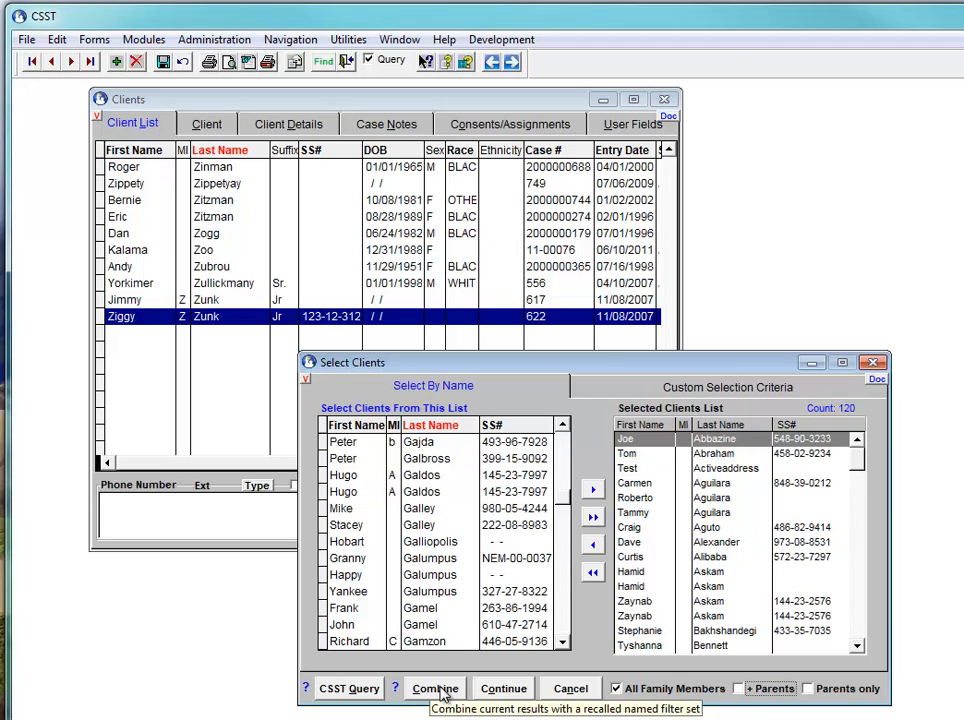
- Combine the selection with the saved Head of Household set, keeping clients in both and declining to reapply the All Family Members modifier
click(440, 690)
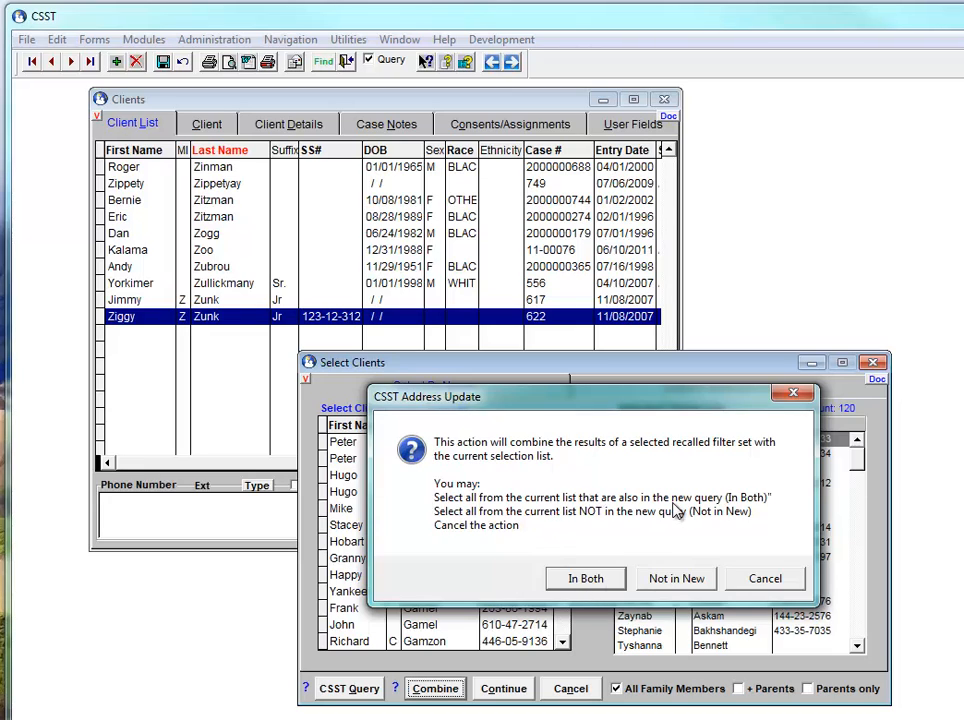
click(583, 578)
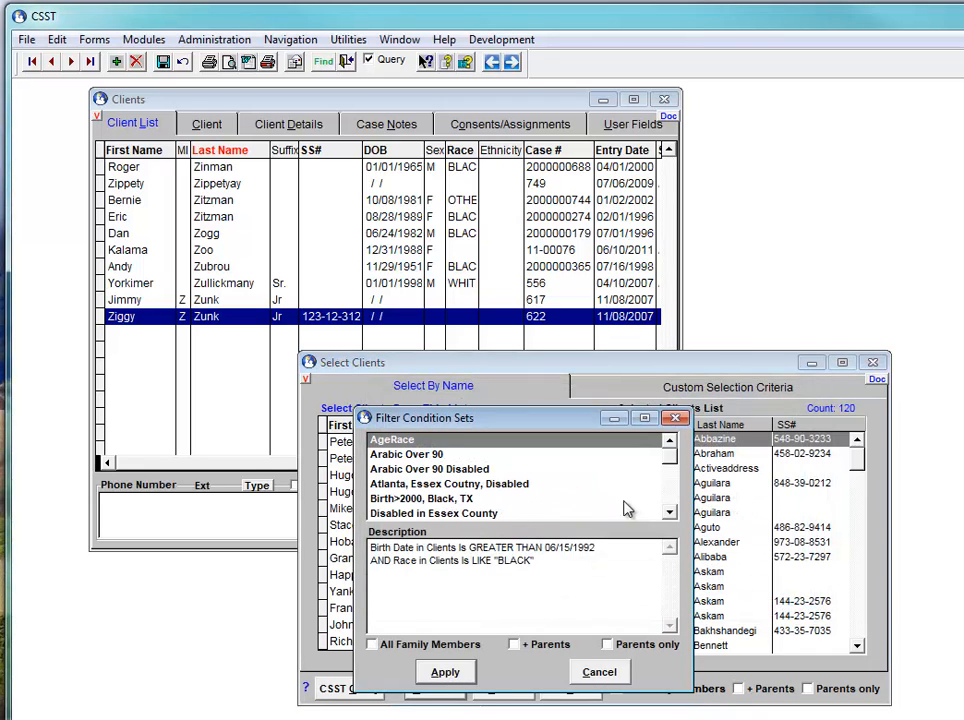
scroll(611, 499, down, 5)
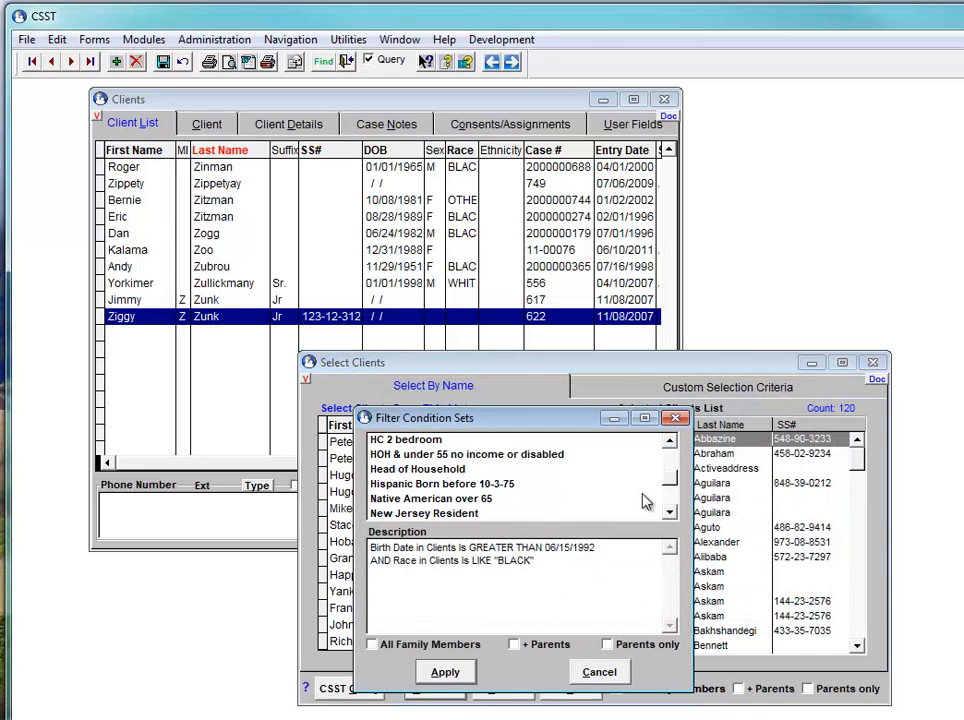
click(426, 470)
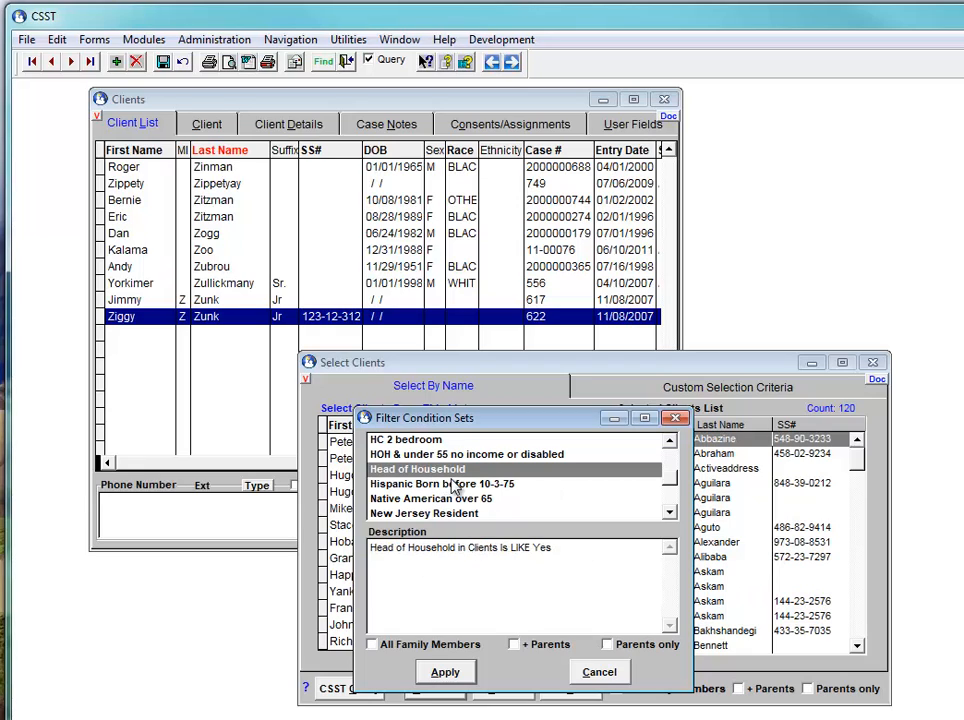
click(372, 644)
click(445, 672)
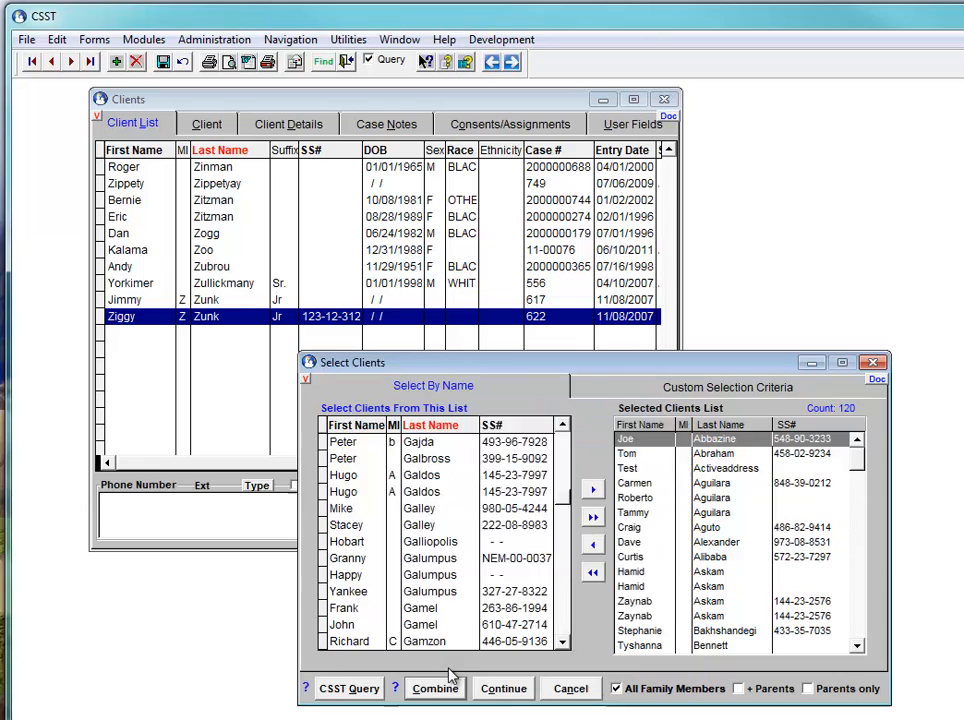
click(445, 686)
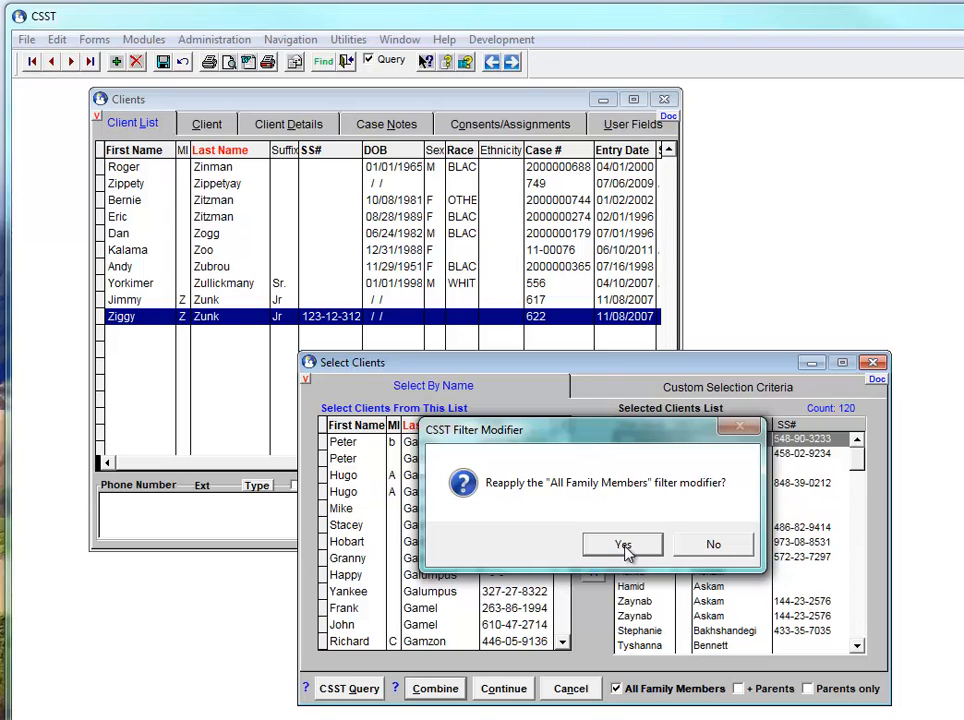
click(716, 554)
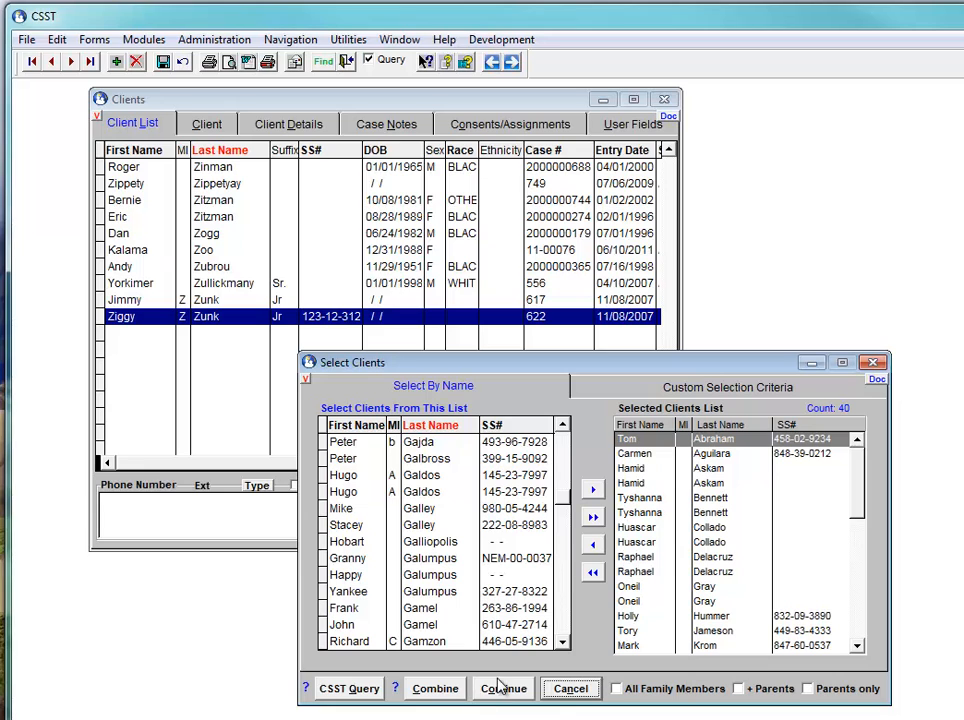
- Filter the client list to the combined selection and select the seventh client from the start of the list
click(505, 689)
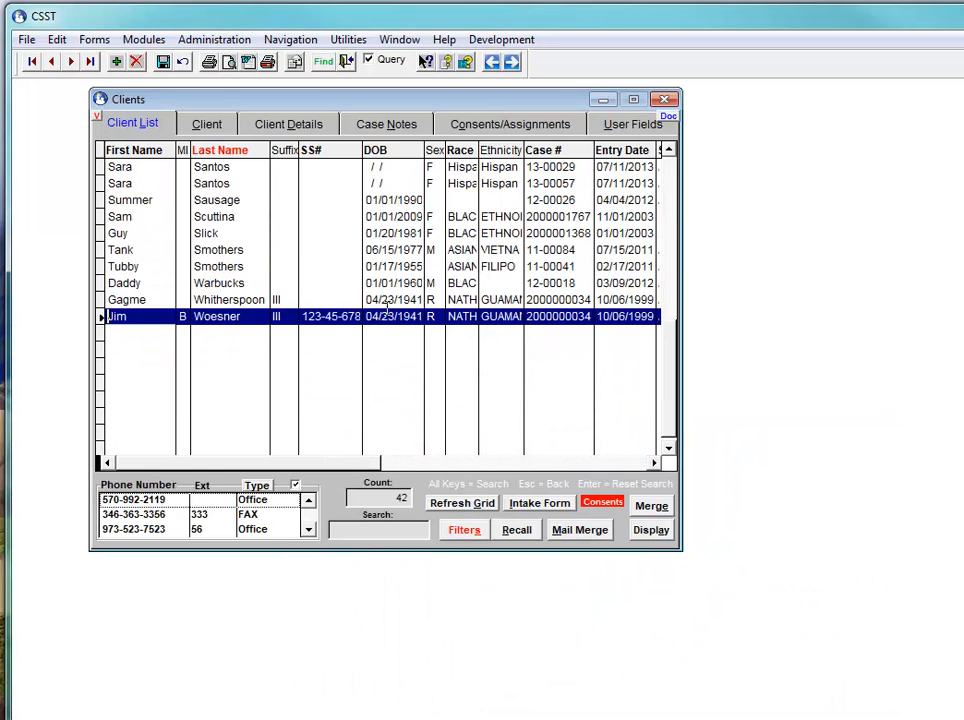
scroll(387, 310, up, 7)
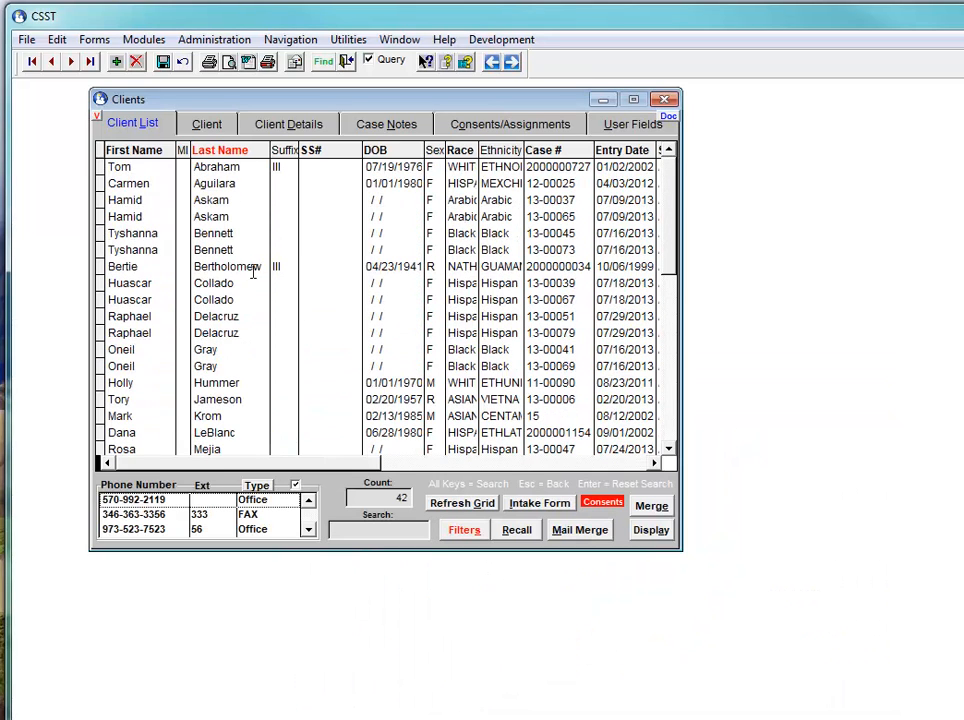
click(245, 266)
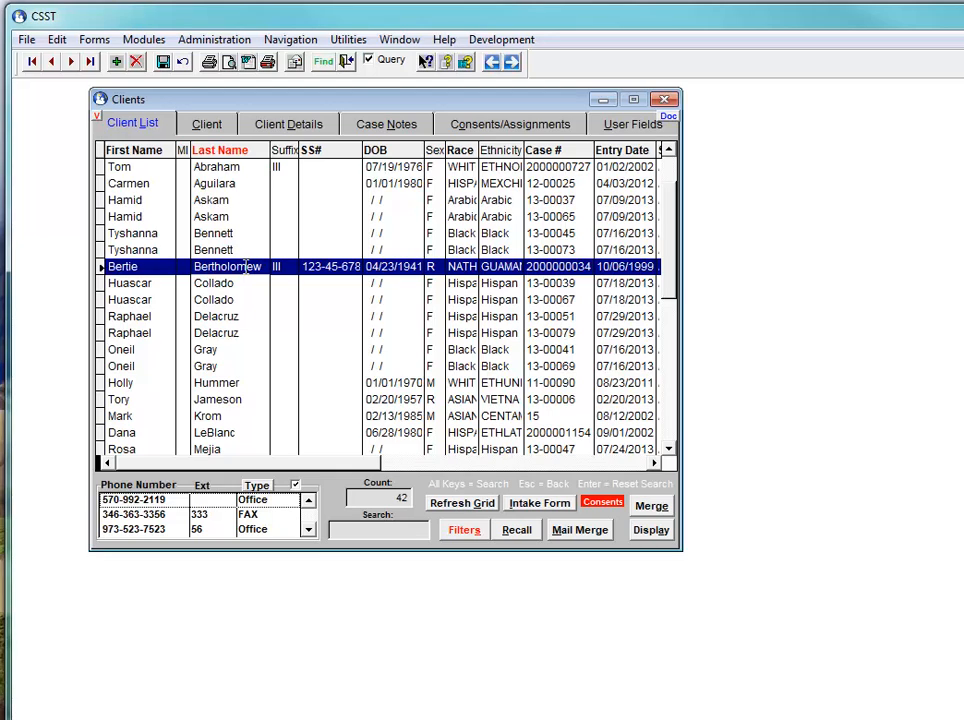